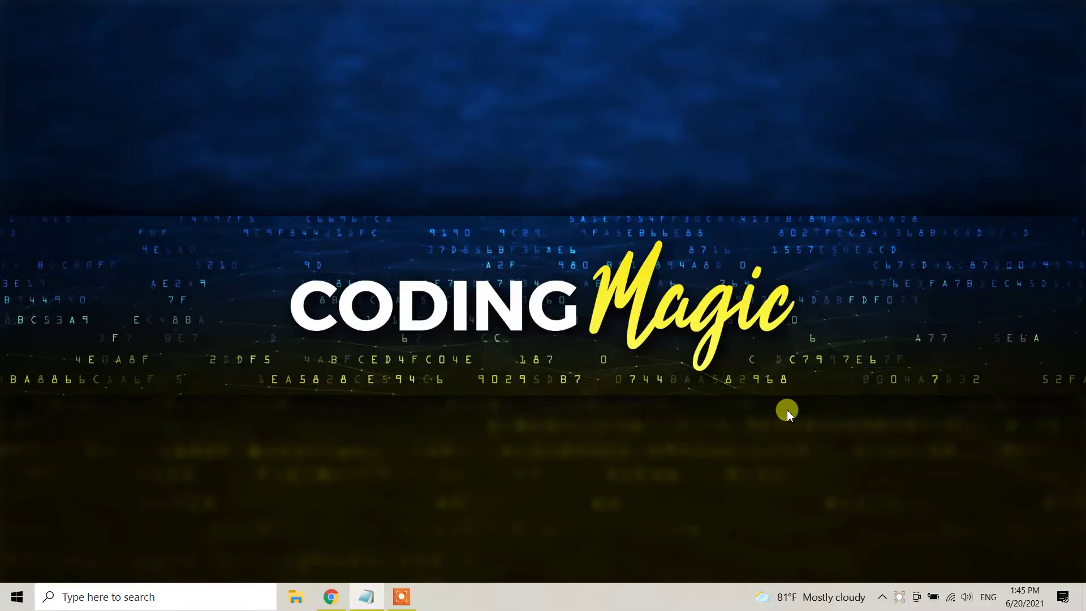
Launch Command Prompt by searching for 'cmd'
left_click(93, 597)
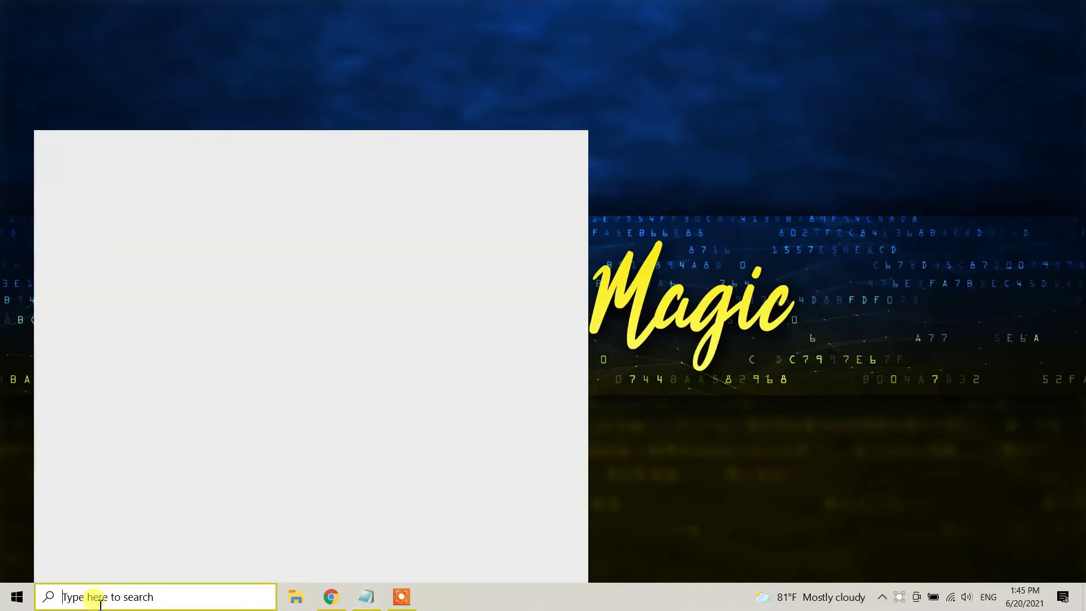
type("cmd")
key("Return")
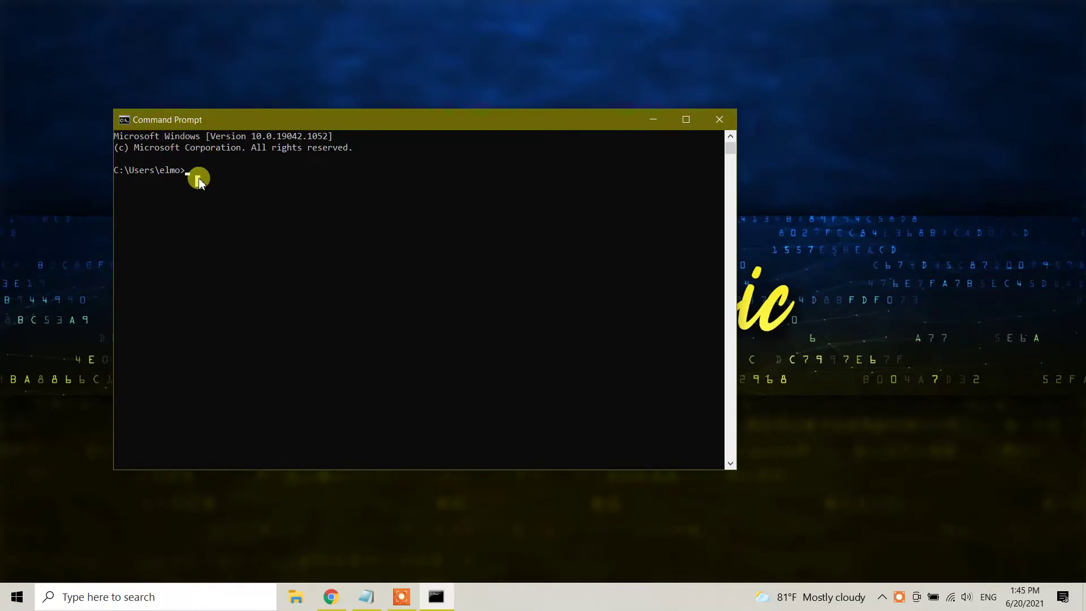
Run 'kotlin -version', which reports Kotlin 1.5.10-release-890 on JRE 15.0.1
left_click(198, 180)
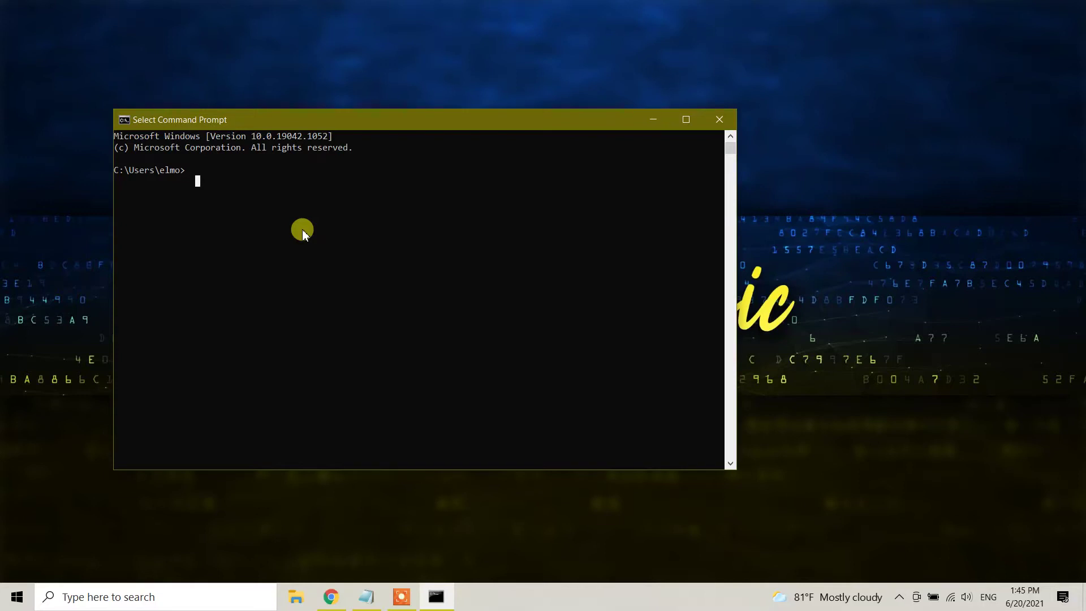
type("kotlin -version")
key("Return")
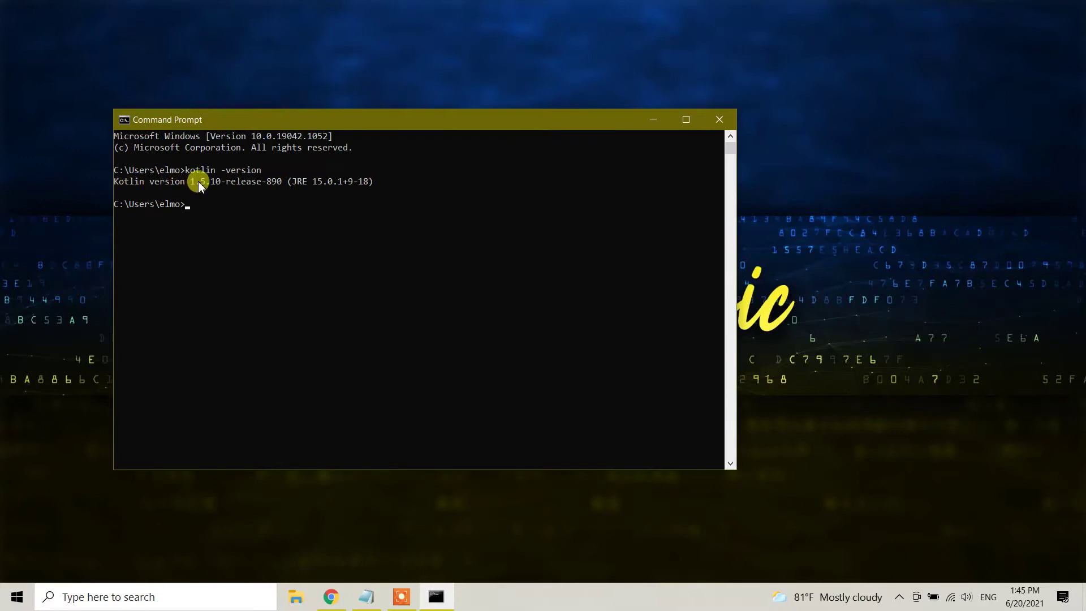
Browse into C:\kotlinc to view its bin, lib, license and build file, then return to C:
left_click(296, 597)
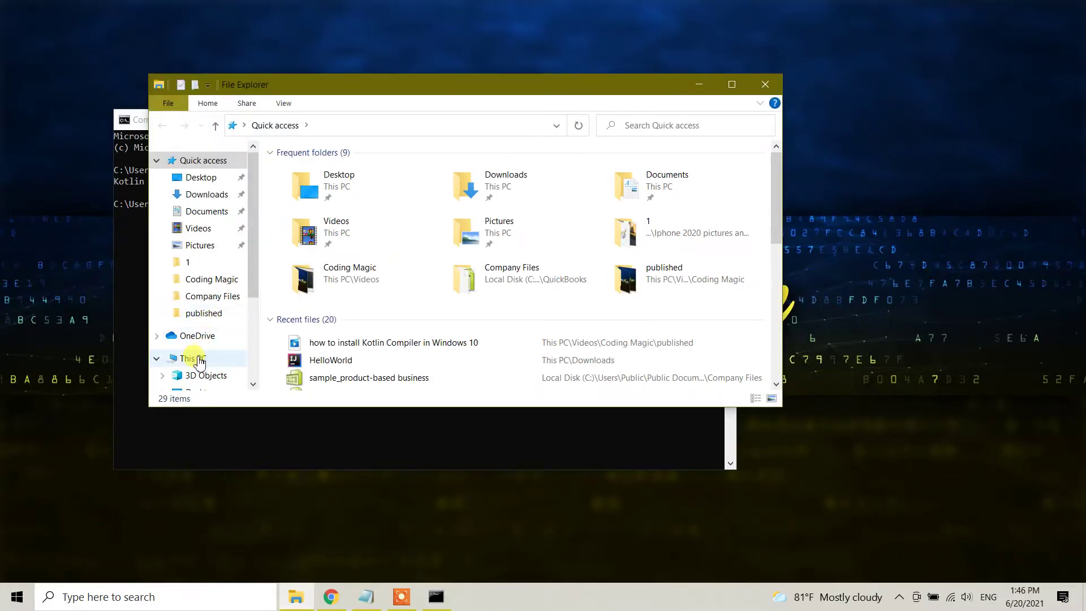
left_click(192, 358)
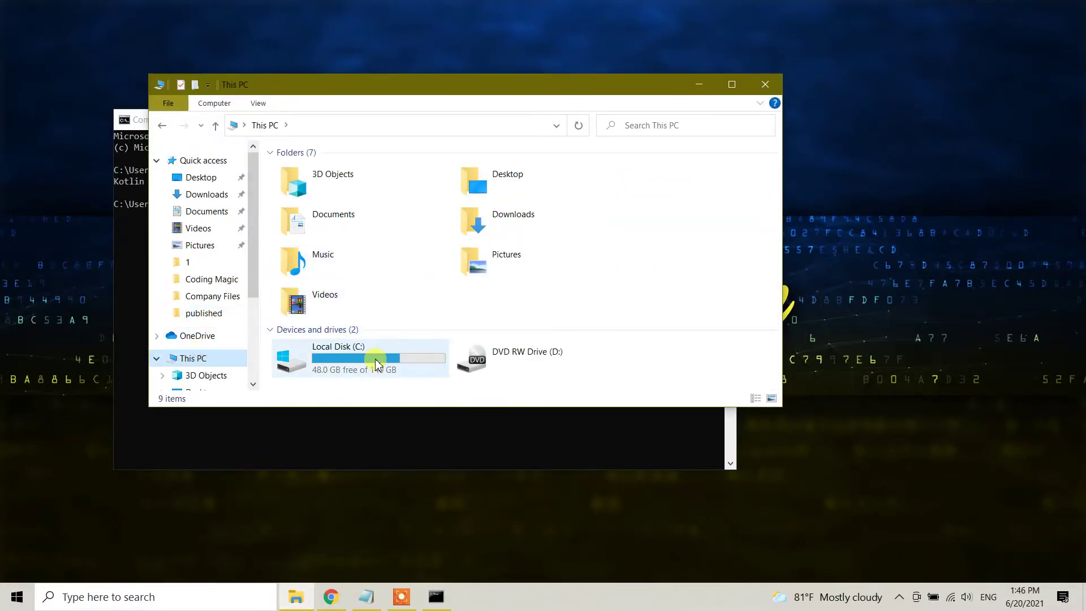
double_click(376, 363)
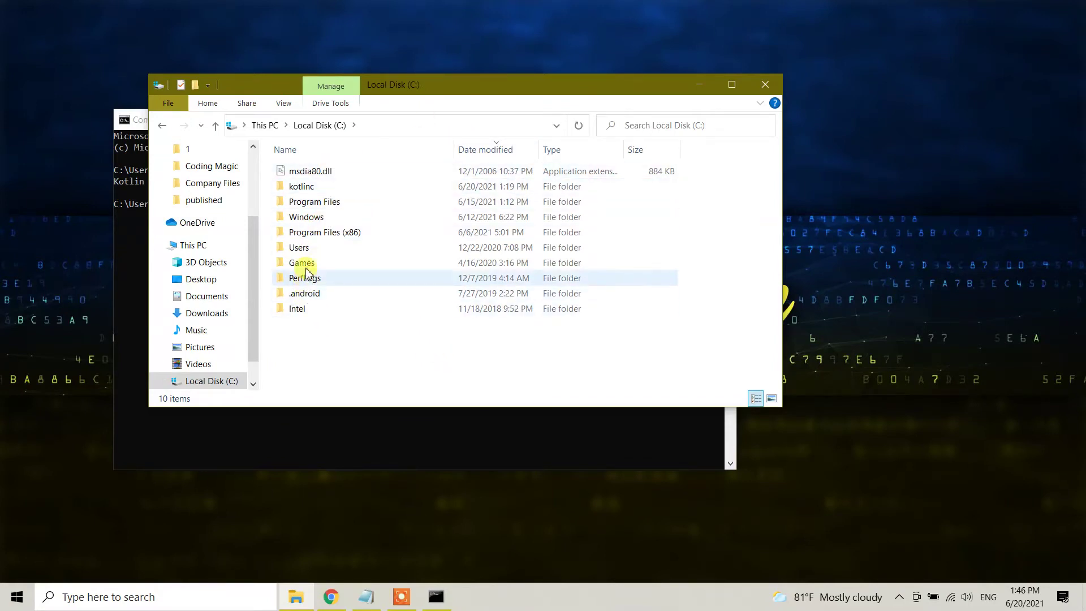
left_click(302, 188)
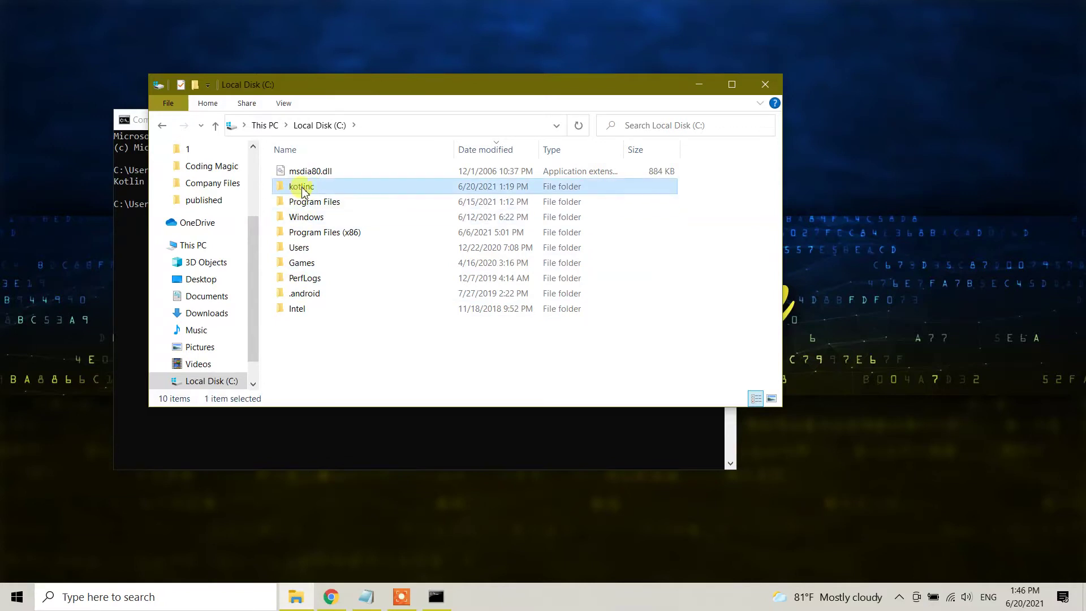
double_click(302, 191)
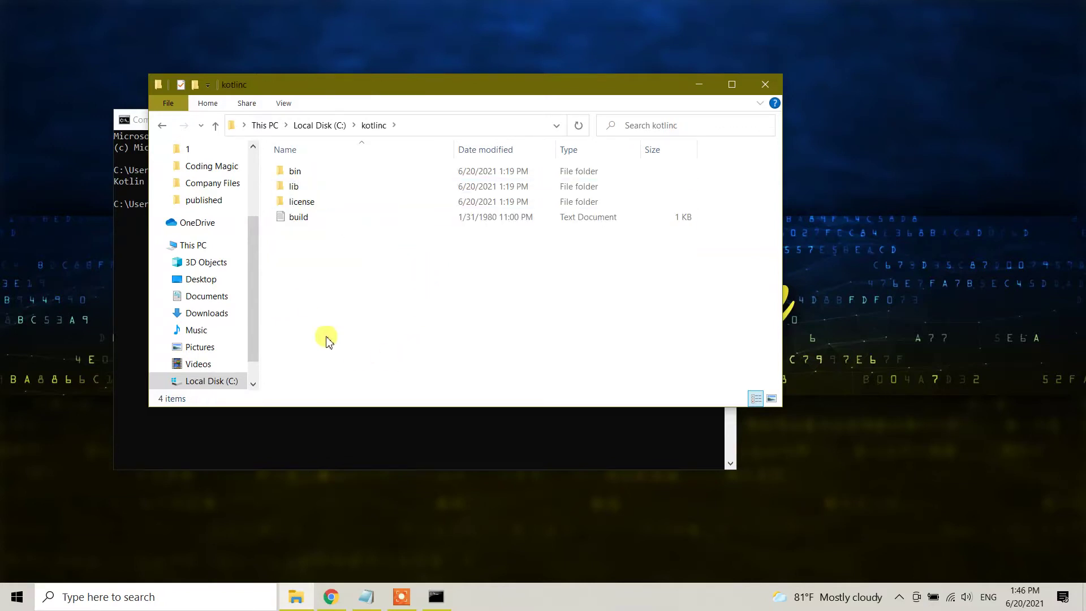
left_click(163, 130)
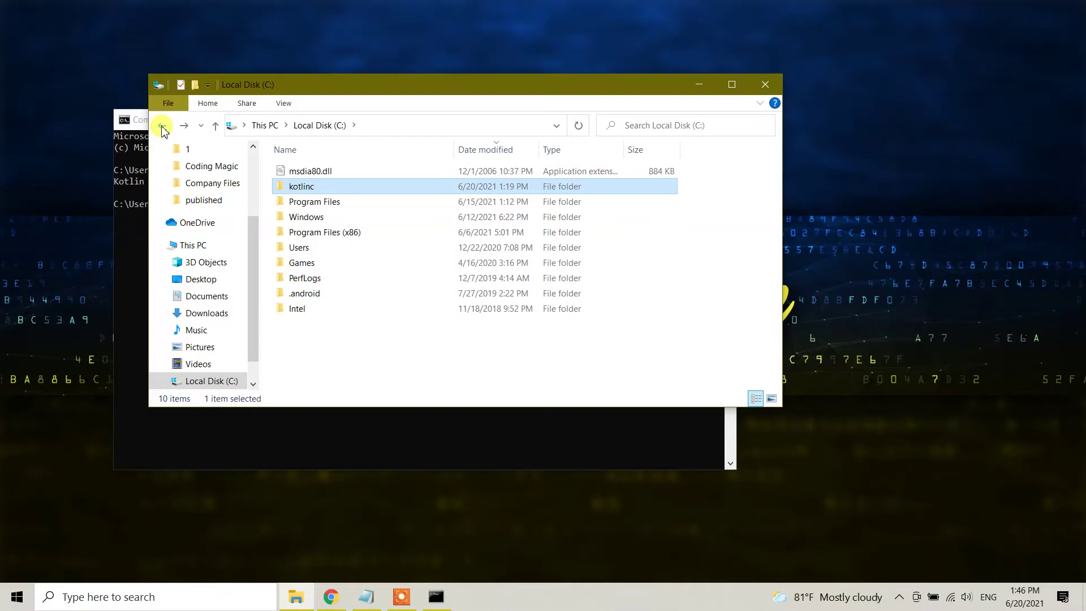
Delete the kotlinc folder from Local Disk (C:), leaving nine items
right_click(363, 192)
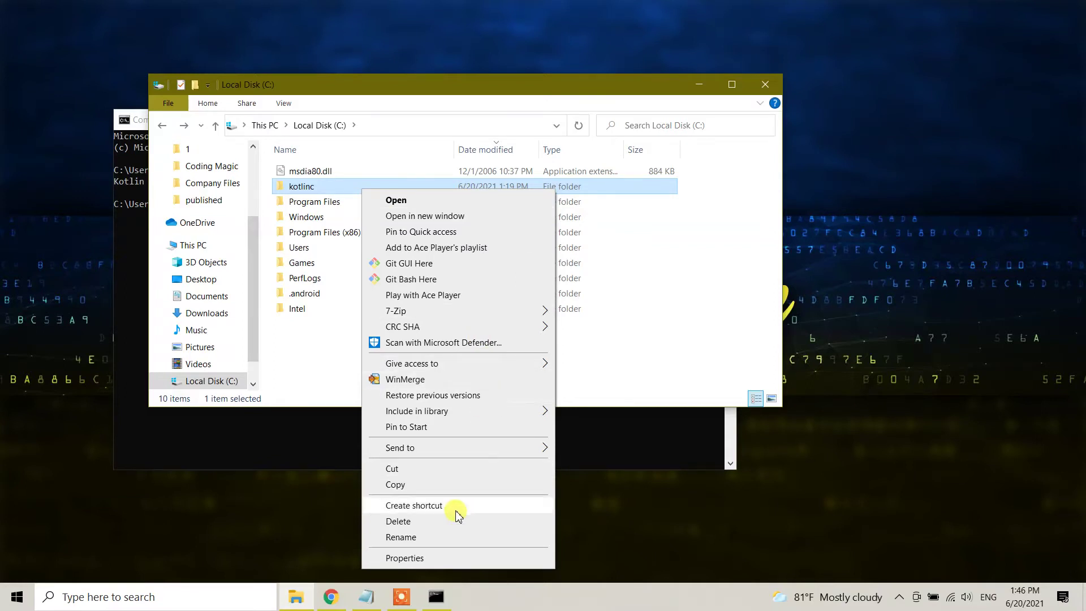
left_click(400, 521)
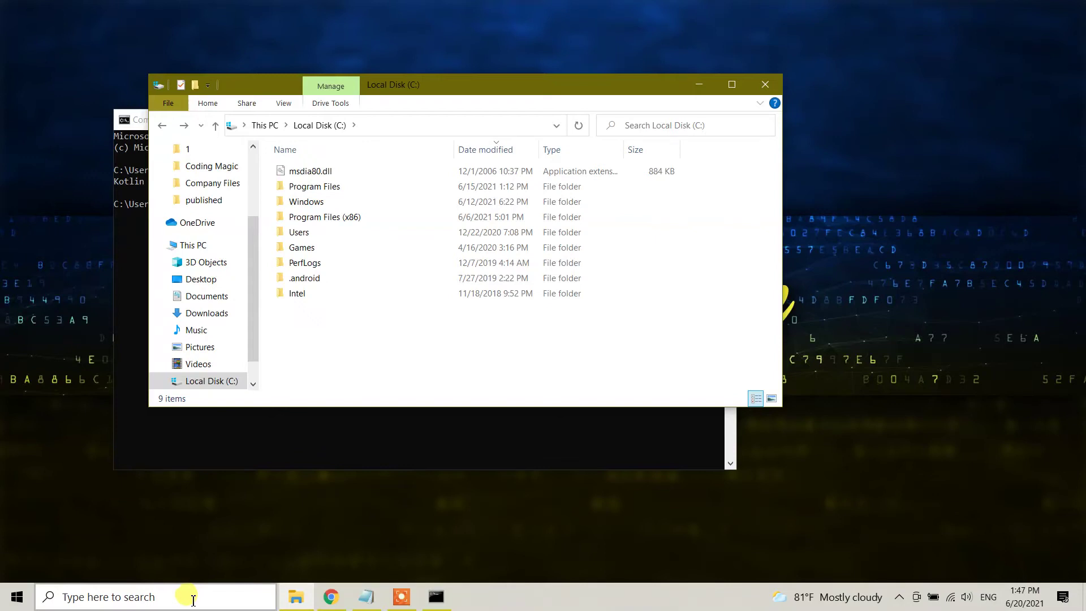
Search 'env' and open Edit the system environment variables
left_click(192, 598)
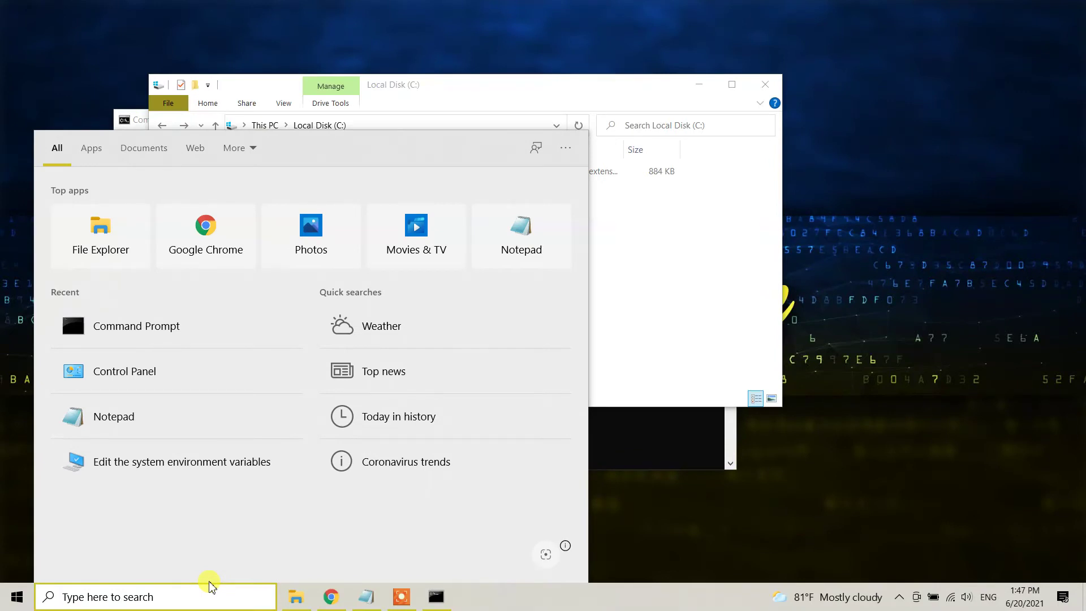
type("env")
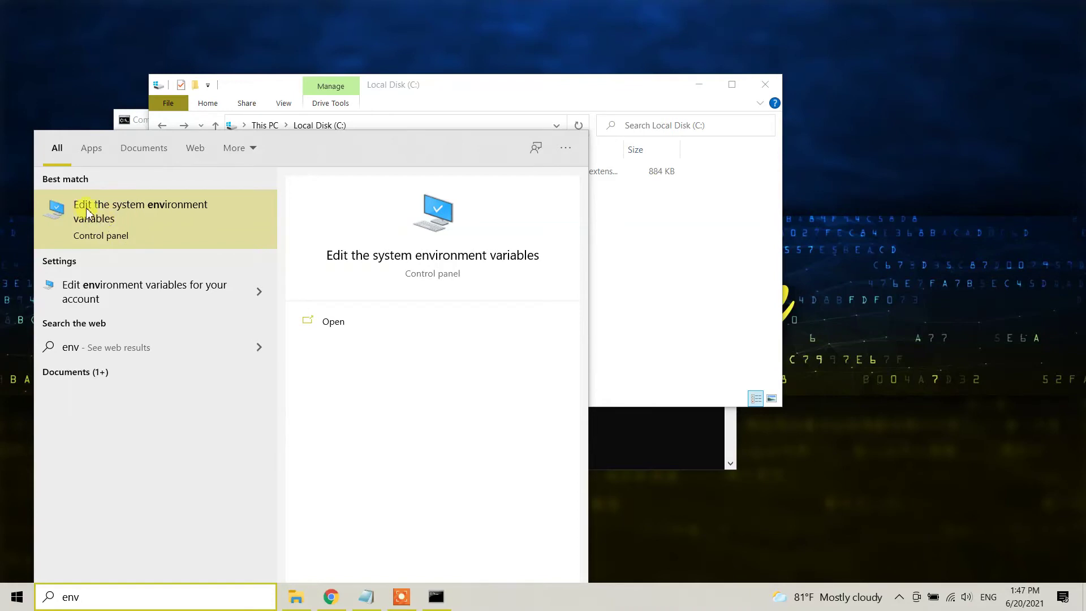
left_click(142, 219)
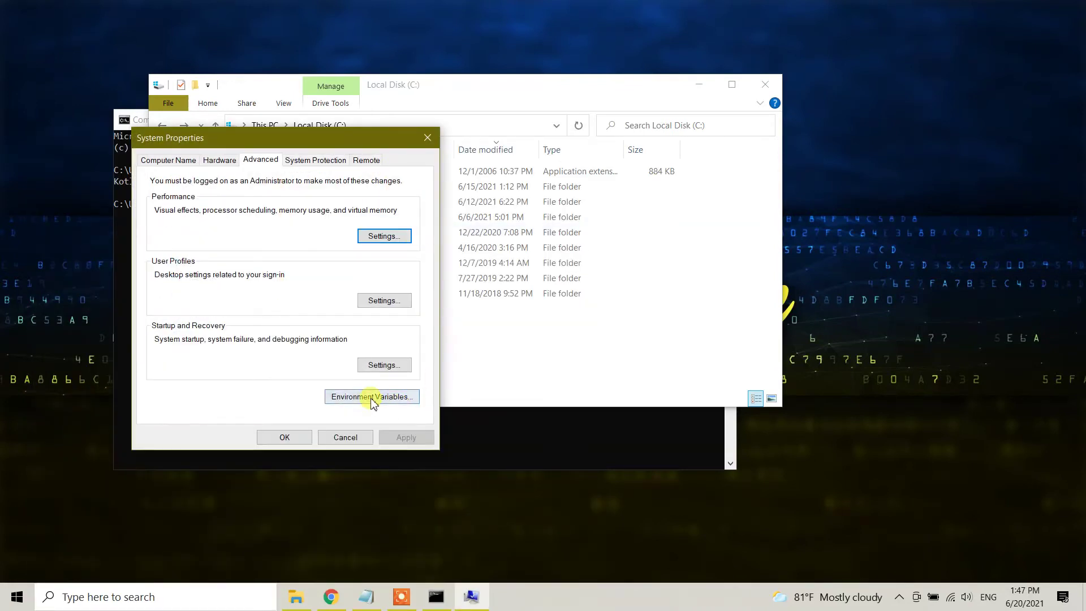
In Environment Variables, edit the system Path variable to list its entries
left_click(379, 401)
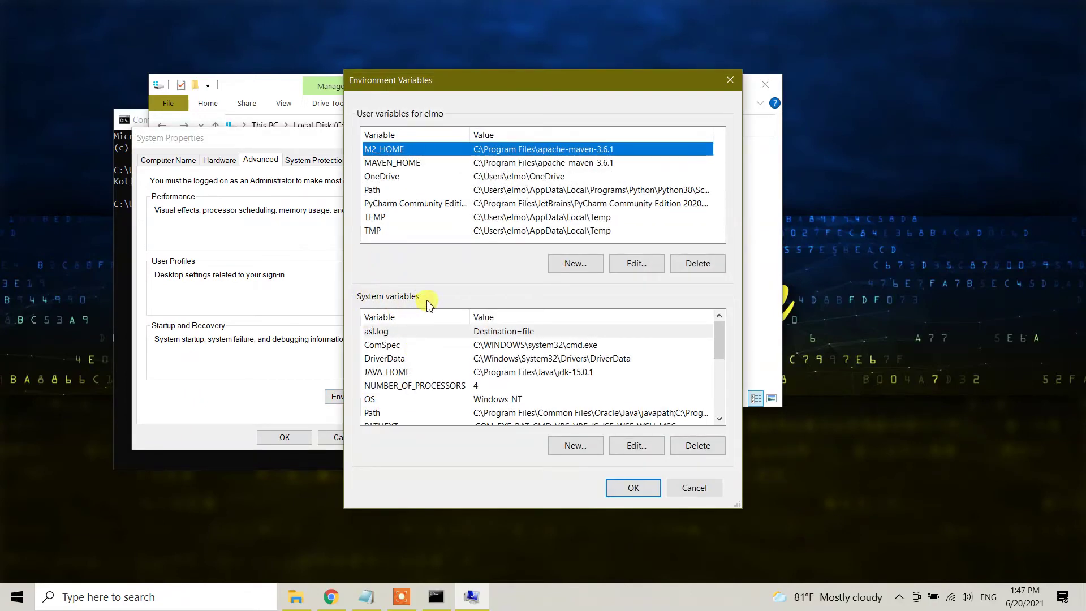
left_click(378, 399)
left_click(377, 413)
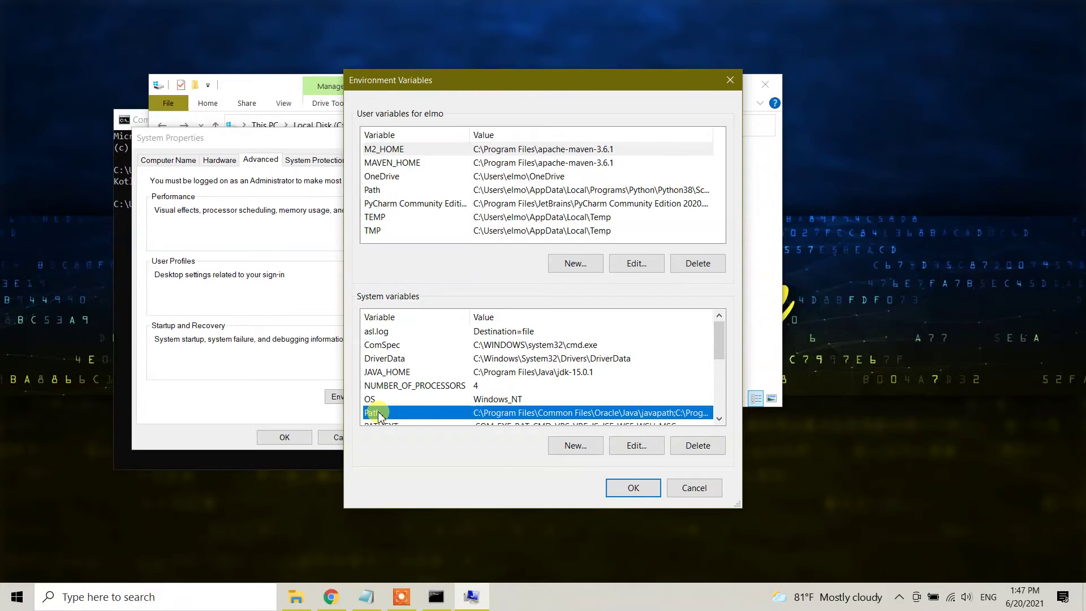
scroll(421, 414, "down", 1)
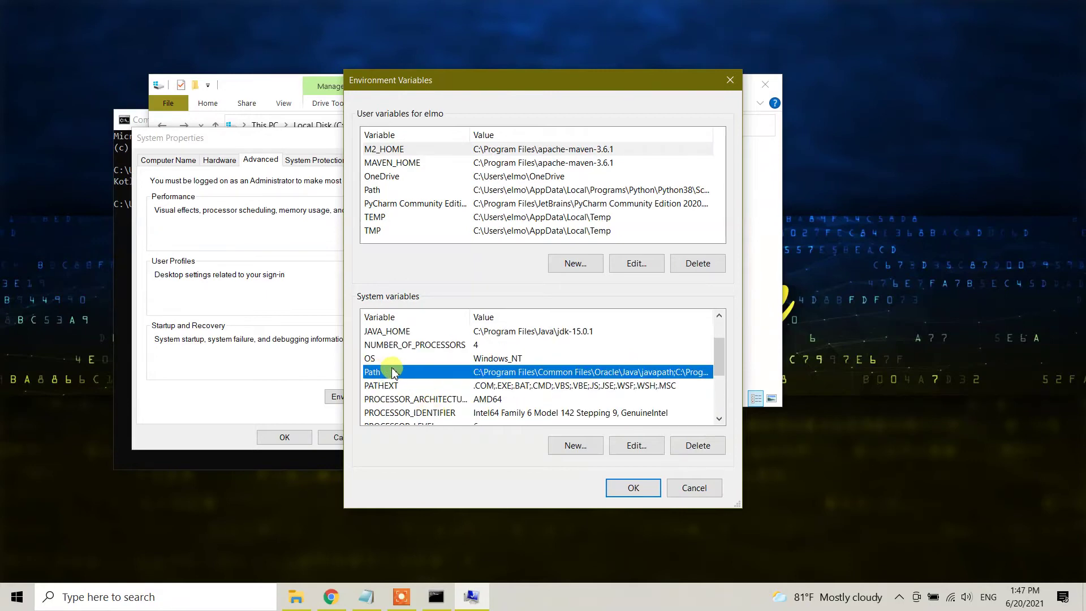
left_click(637, 445)
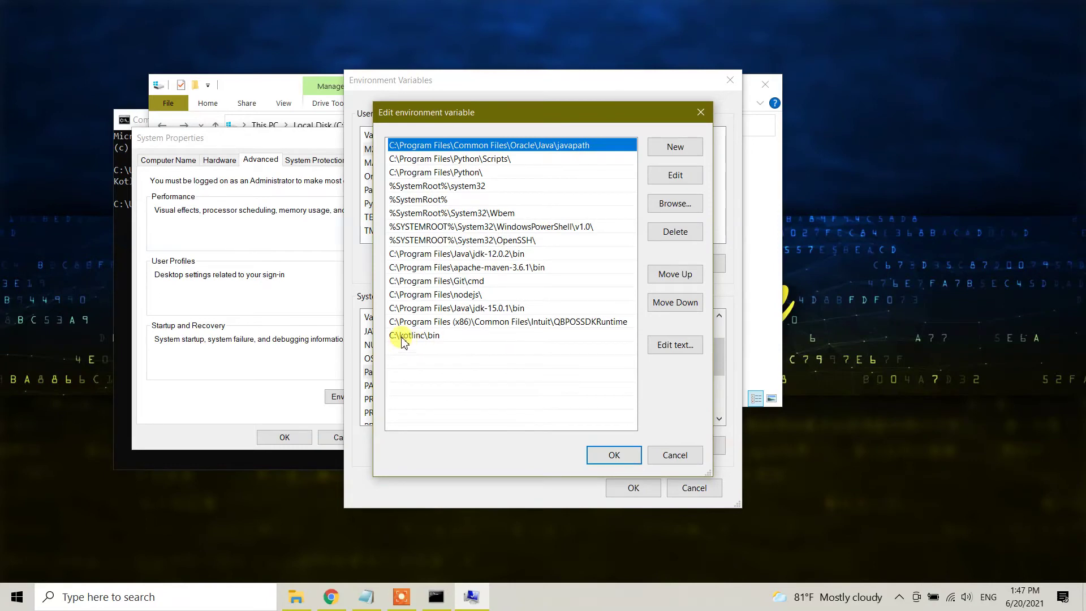
Delete the C:\kotlinc\bin entry from the system Path list
left_click(445, 336)
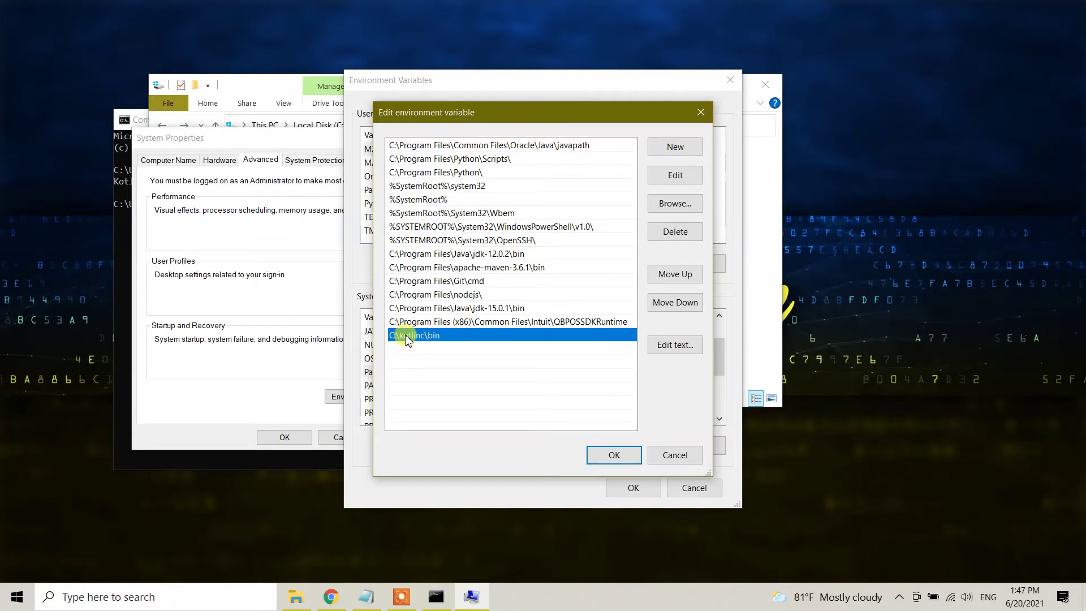
double_click(456, 339)
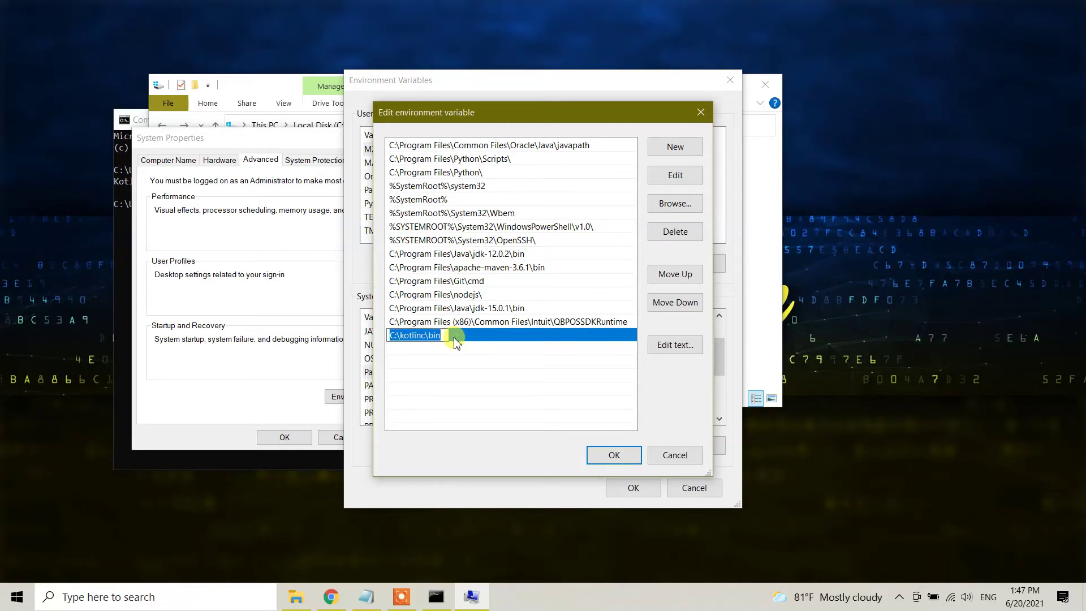
left_click(498, 336)
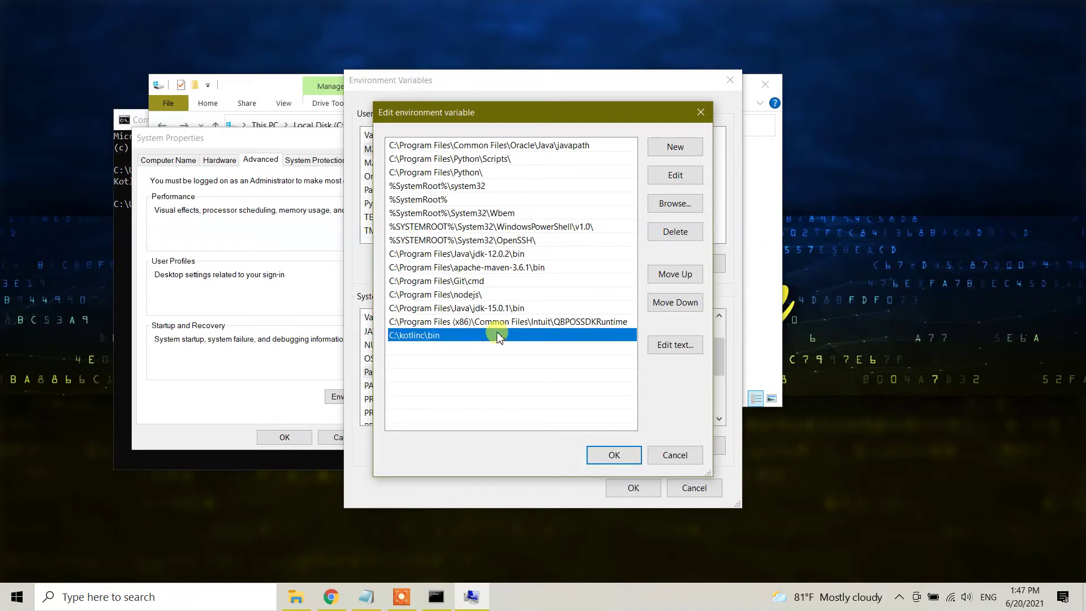
left_click(687, 236)
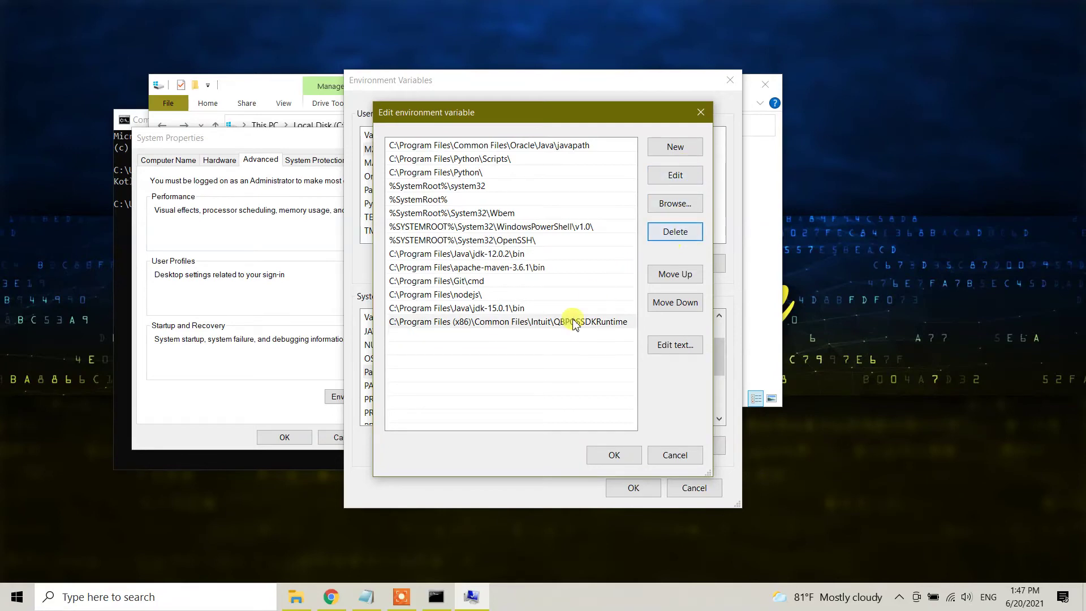
Confirm the Path change with OK in all three settings windows
left_click(616, 453)
left_click(634, 487)
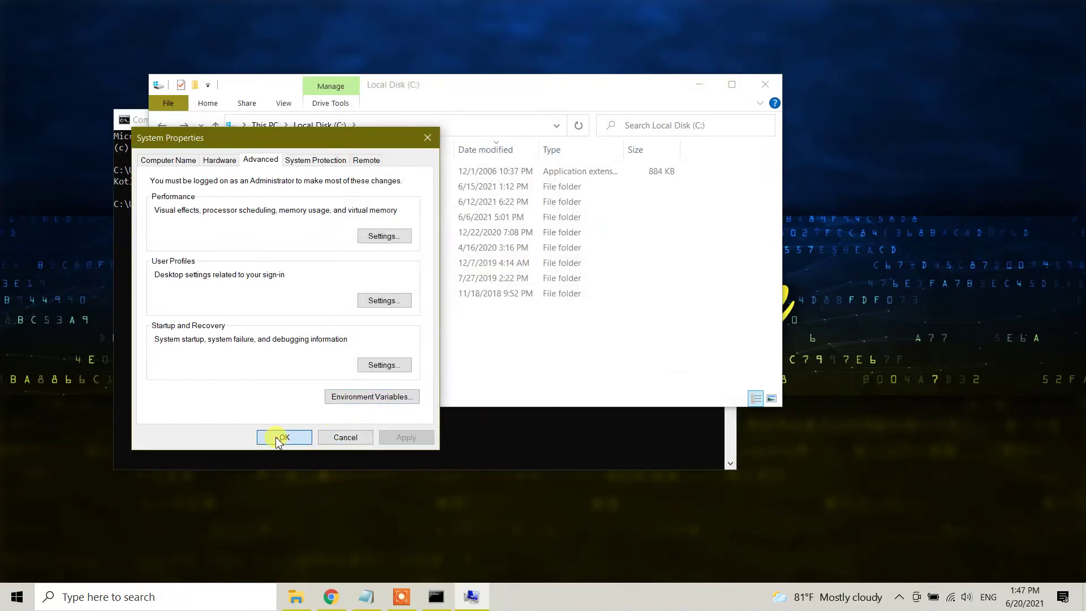
left_click(280, 437)
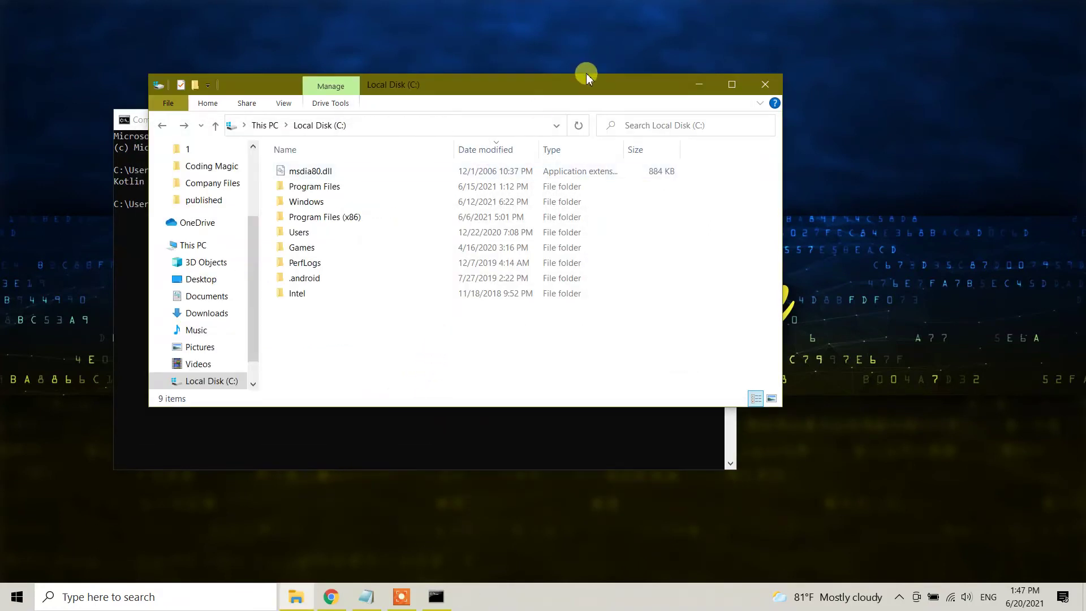
Rerun 'kotlin -version' and highlight the 'not recognized' error
left_click_drag(586, 74, 711, 64)
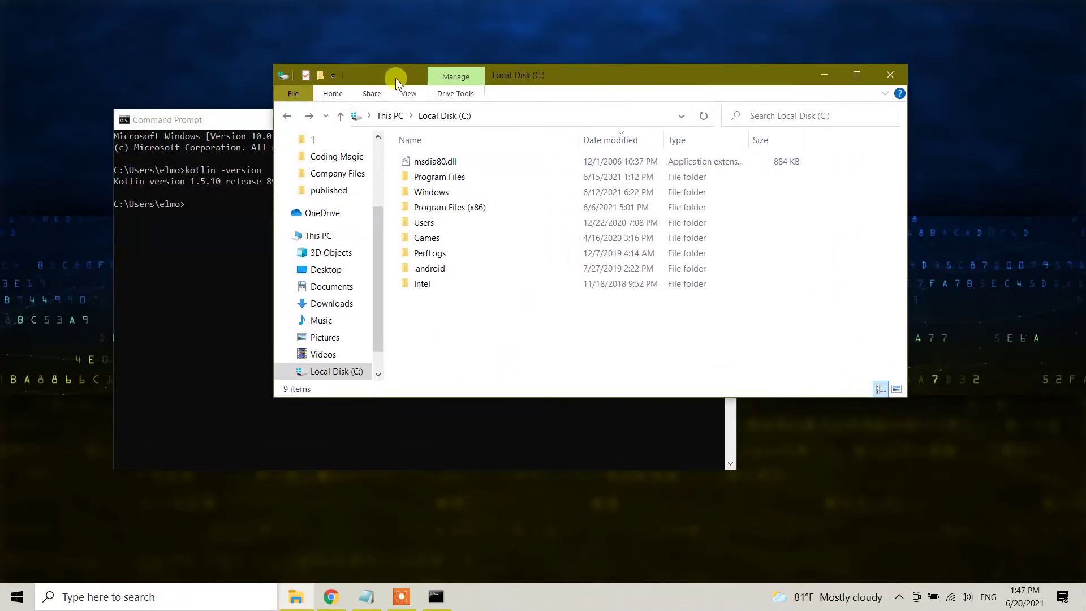
left_click(228, 124)
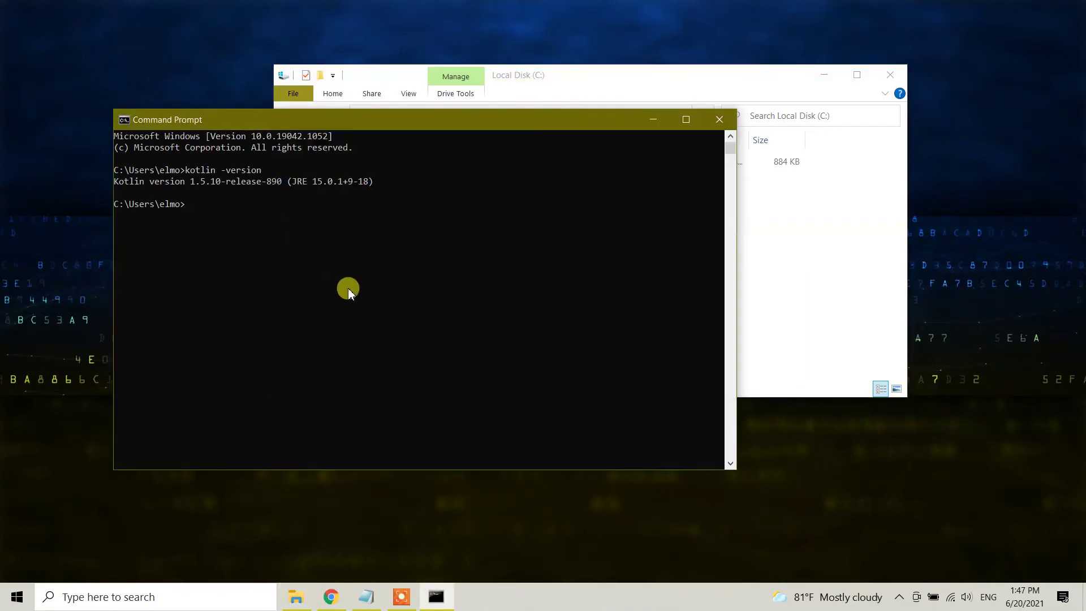
type("kotlin -version")
key("Return")
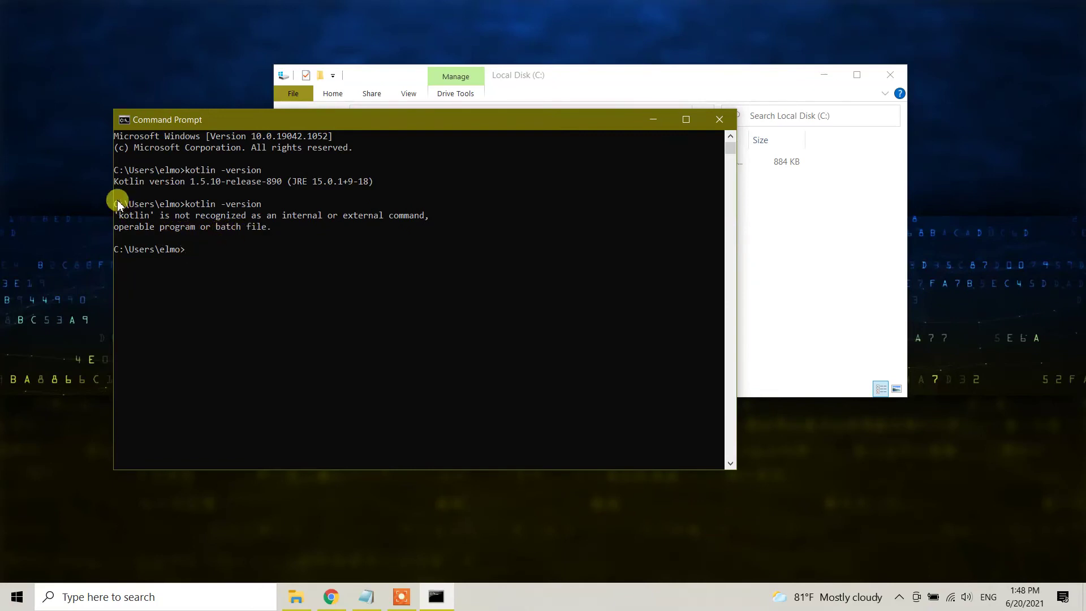
left_click_drag(117, 204, 220, 255)
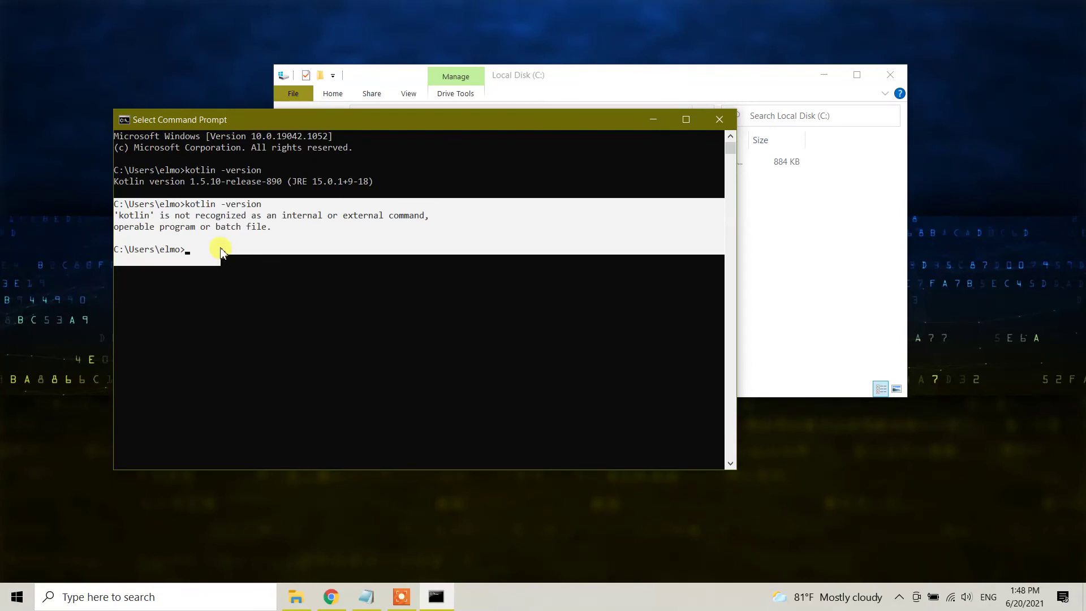
left_click(238, 259)
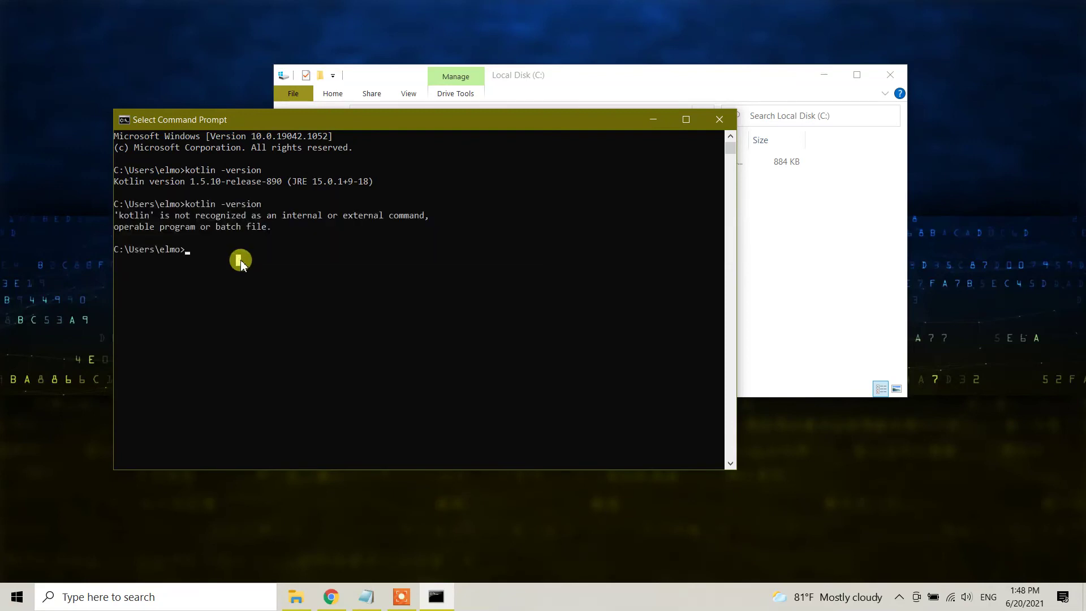